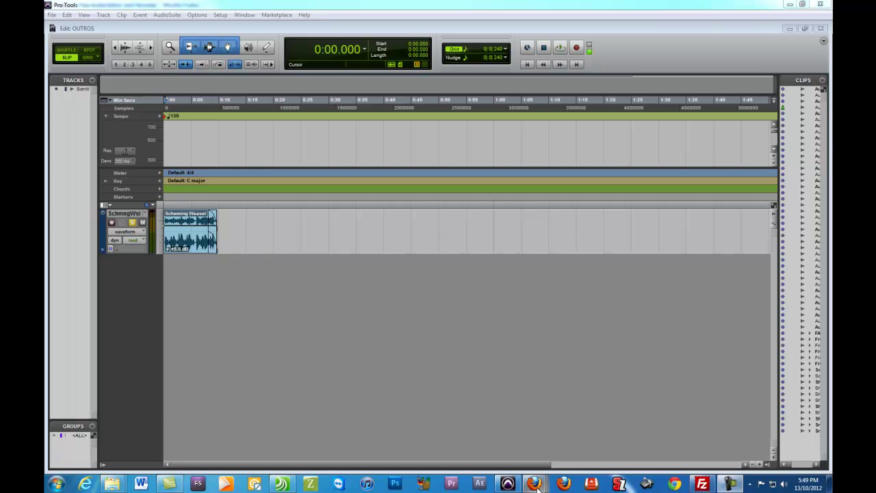
Switch from Pro Tools to the Firefox window showing the Audacity homepage.
mouse_move(536, 484)
click(96, 448)
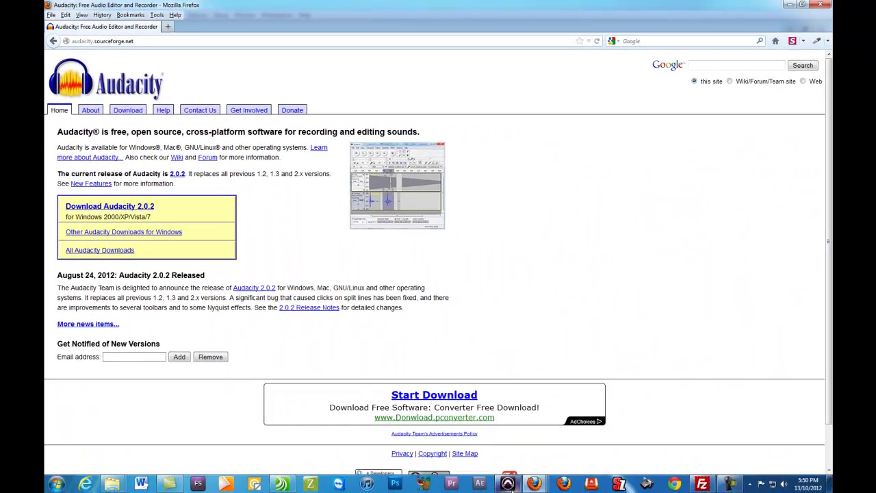
Return to the Pro Tools session and play the Scheming Weasel clip from the start, then stop it.
click(507, 484)
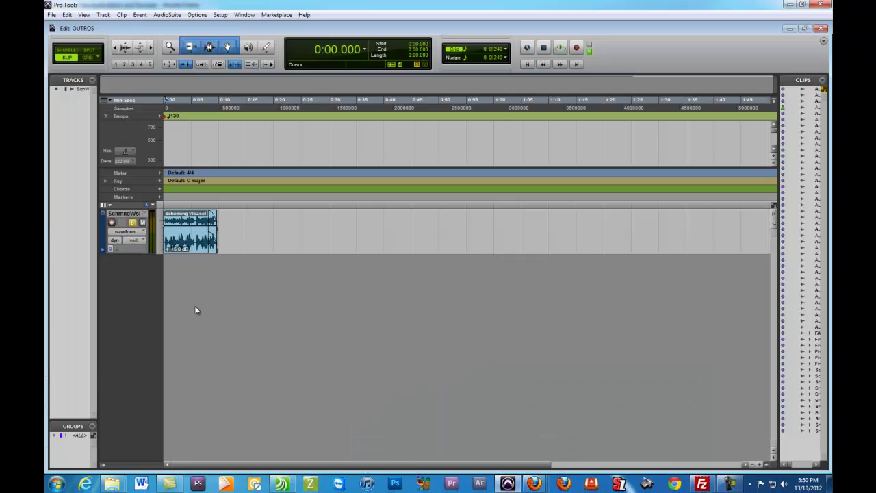
key(space)
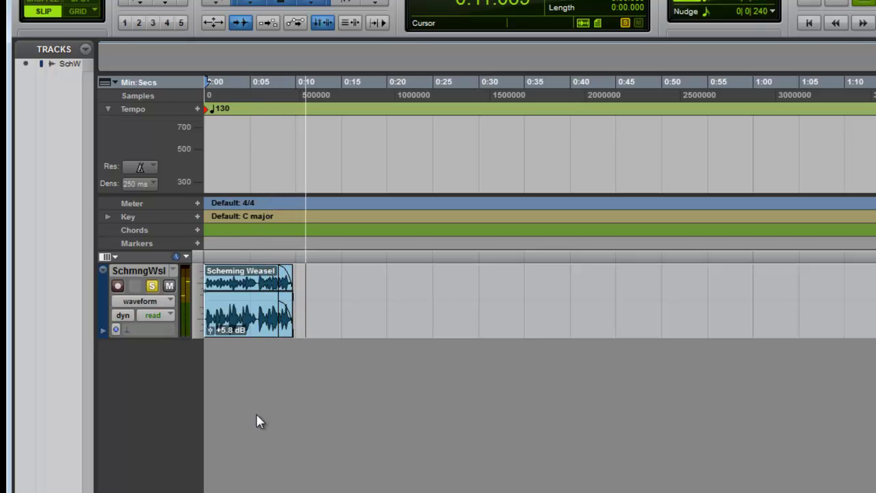
key(space)
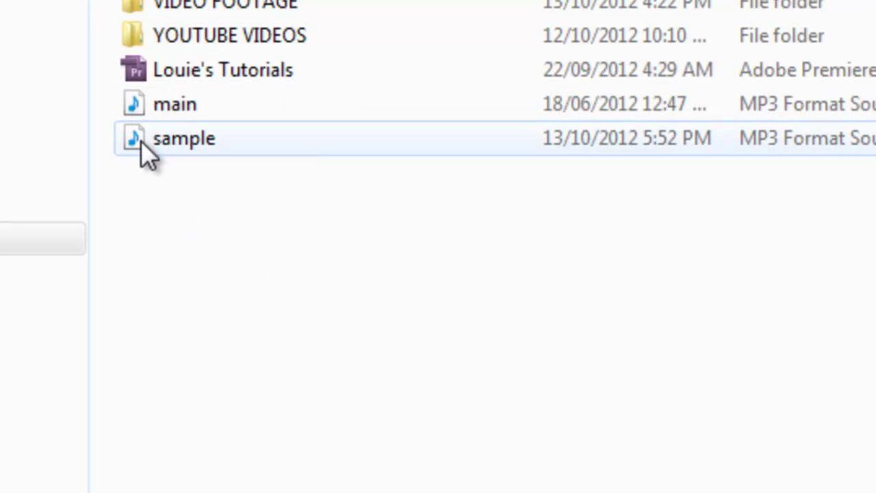
Archive main.mp3 with WinRAR as a ZIP file, main.zip, in the same folder.
click(134, 108)
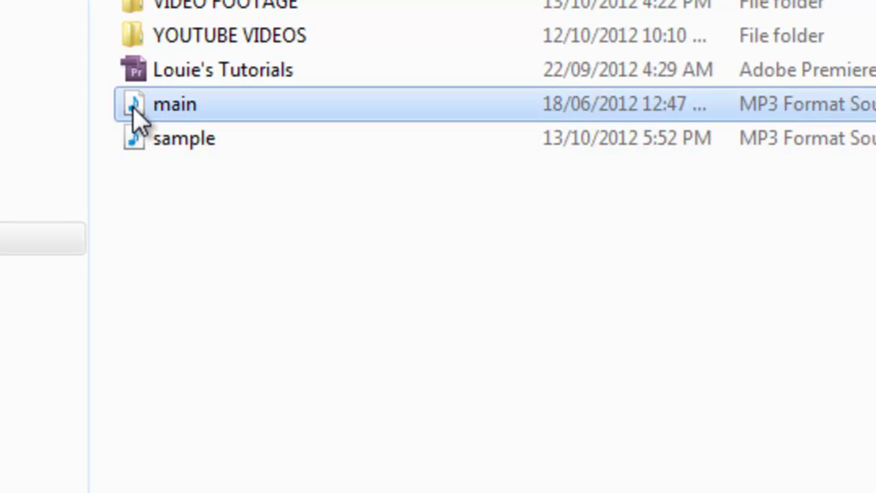
right_click(132, 107)
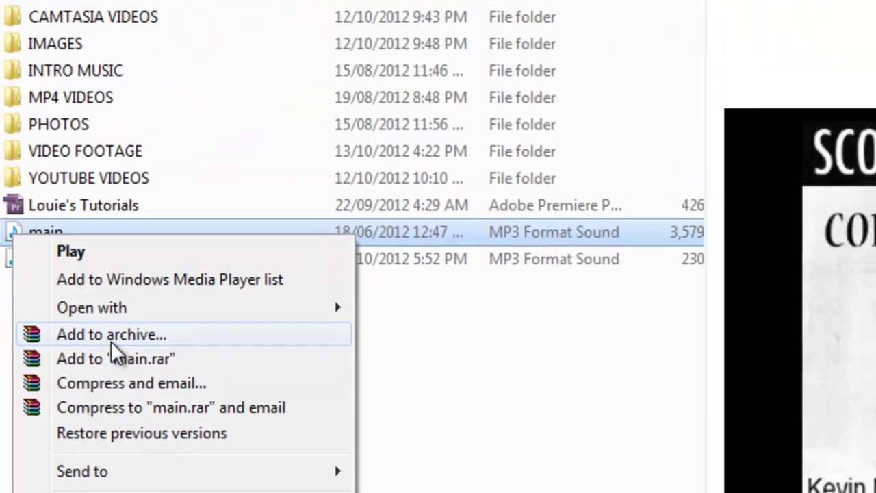
click(258, 243)
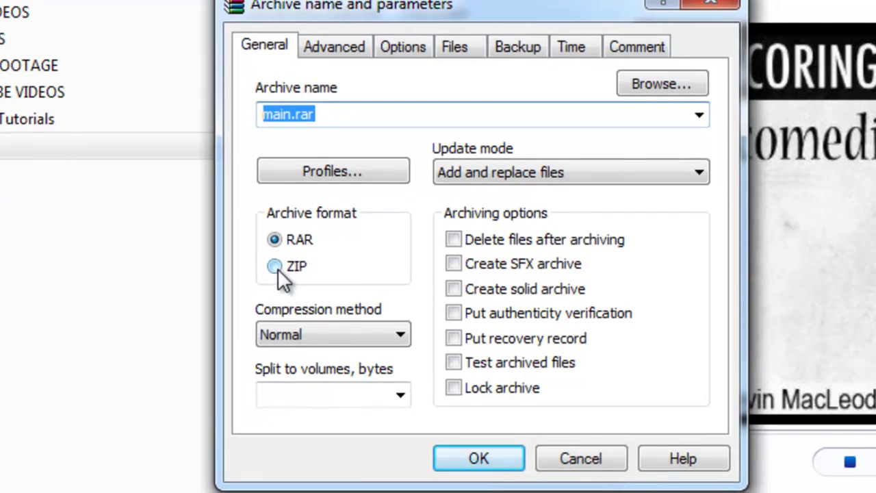
click(284, 277)
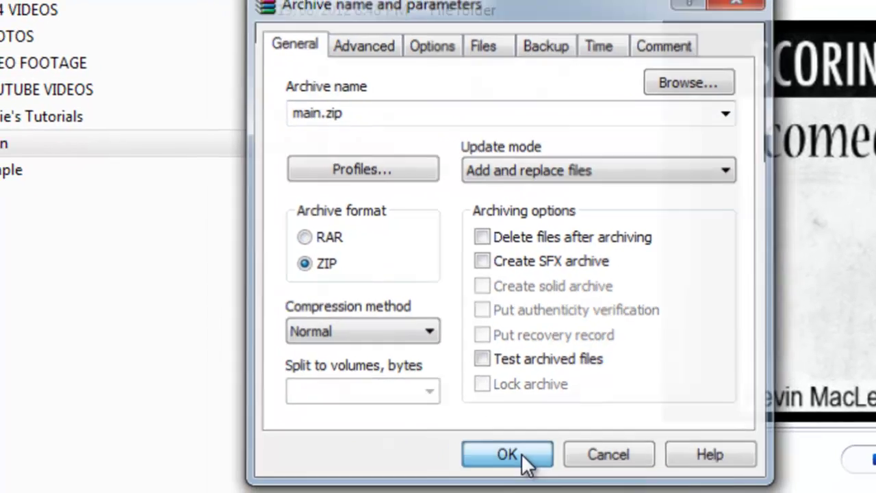
click(506, 458)
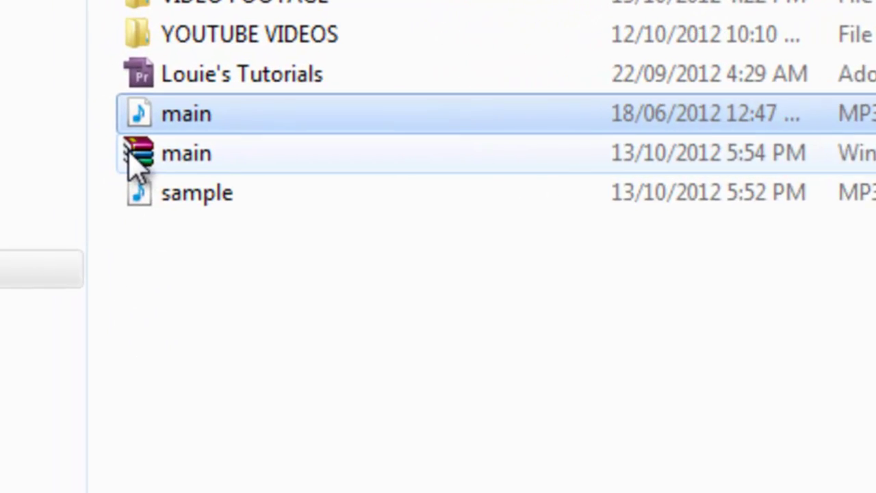
mouse_move(158, 171)
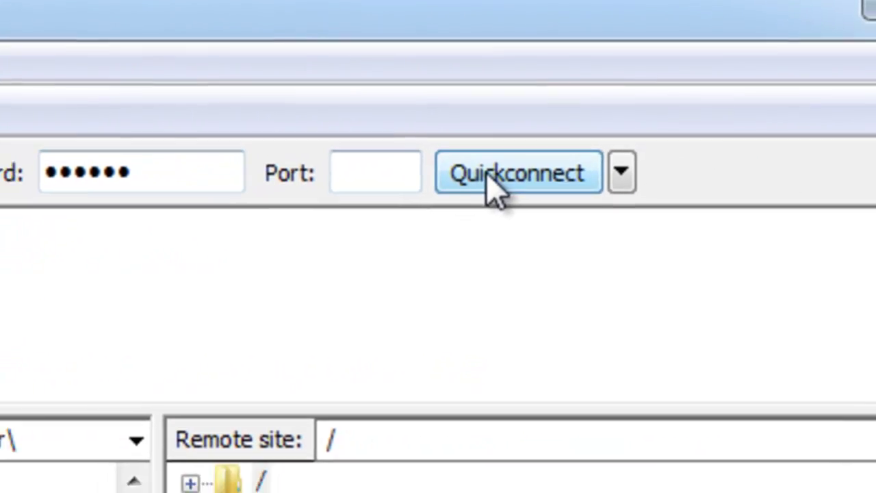
Quickconnect to the web host with the entered login and confirm reconnecting.
click(495, 181)
click(417, 329)
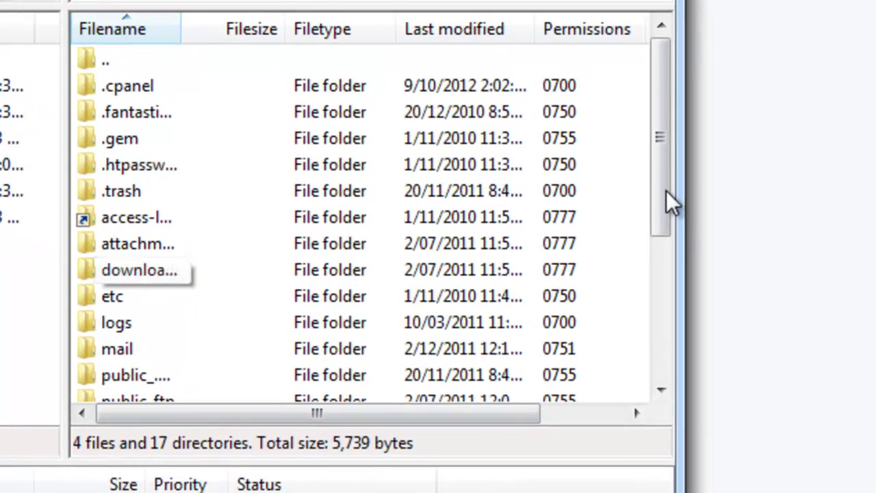
Navigate the remote pane into public_html and then its test folder.
drag(659, 194, 671, 253)
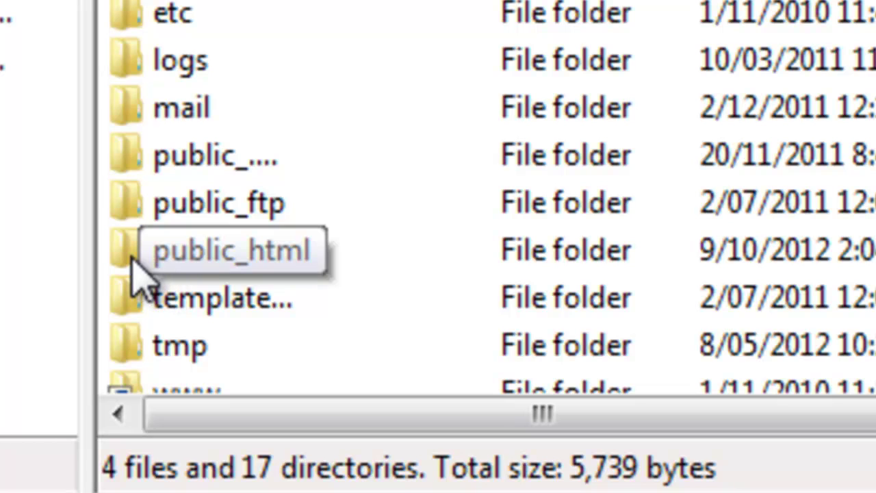
click(136, 280)
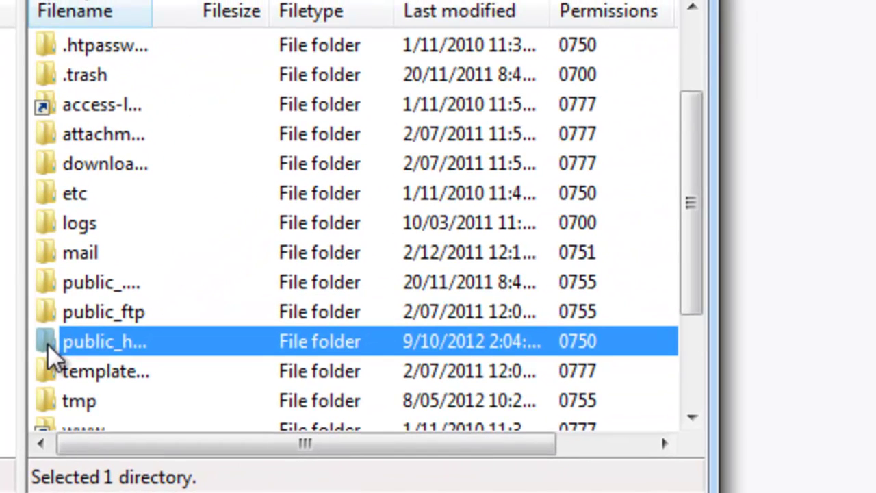
double_click(47, 344)
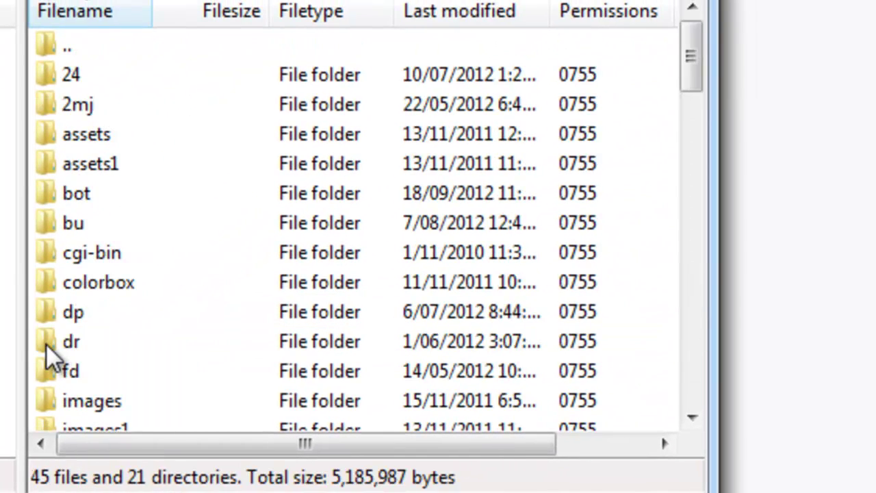
drag(691, 87, 691, 139)
click(48, 314)
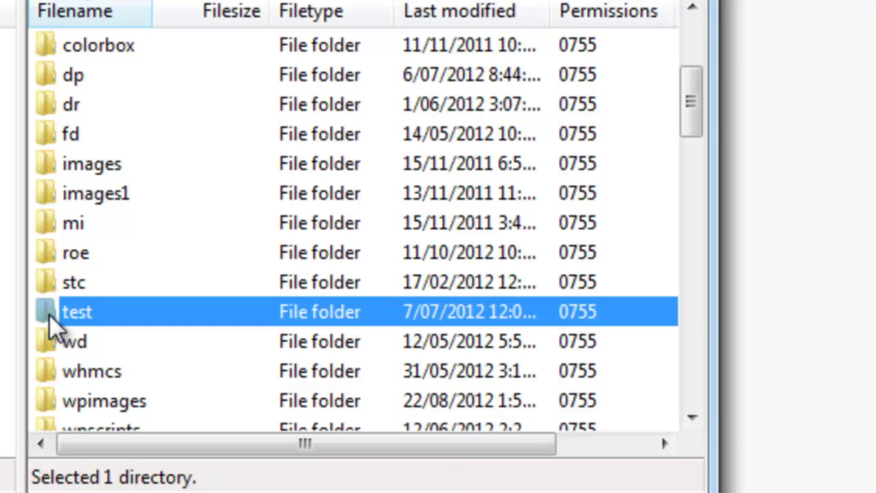
double_click(49, 313)
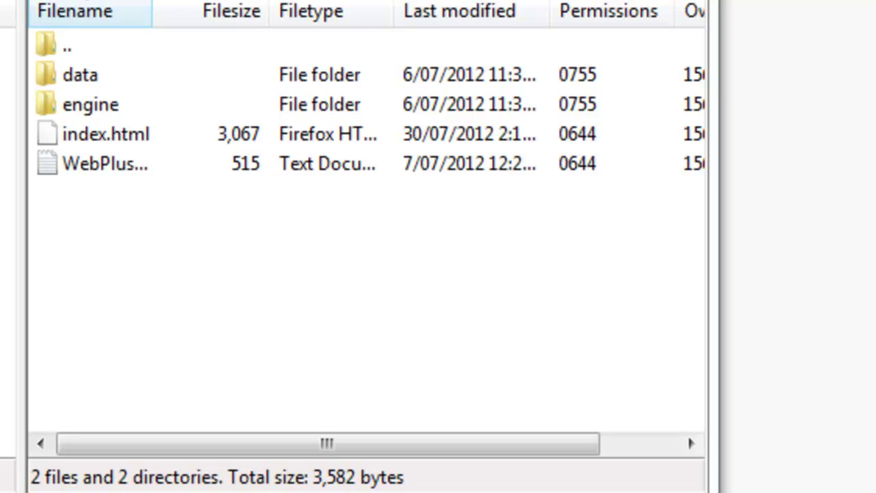
Upload the sample MP3 from Explorer into the server's test folder.
drag(875, 257, 220, 241)
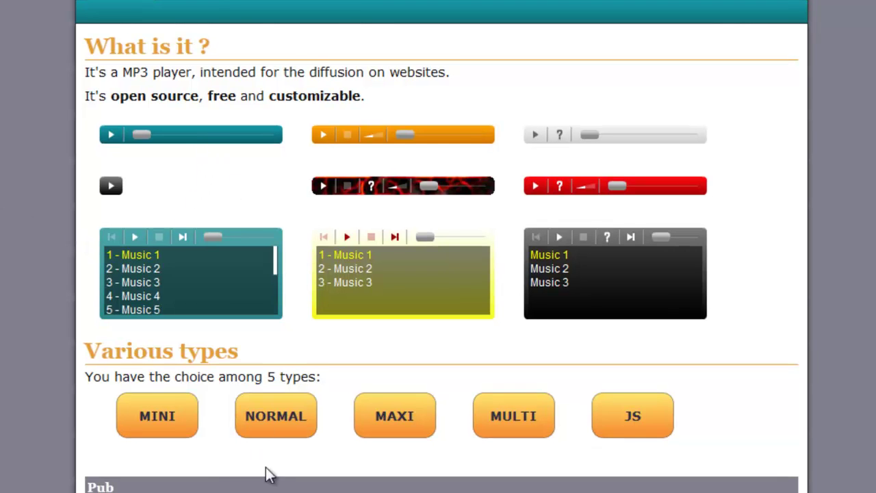
Open the NORMAL player's Preview page under Various types.
click(285, 424)
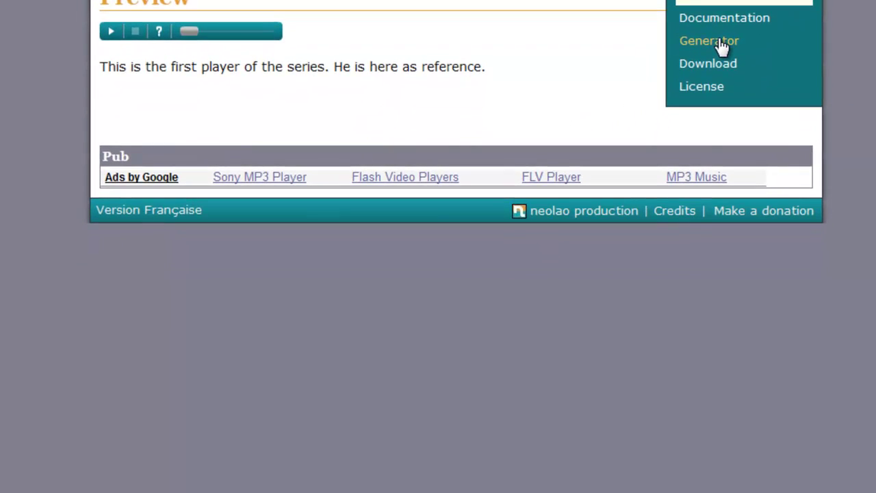
Open the NORMAL player's Generator, view its Colors category, then return to General settings.
click(723, 45)
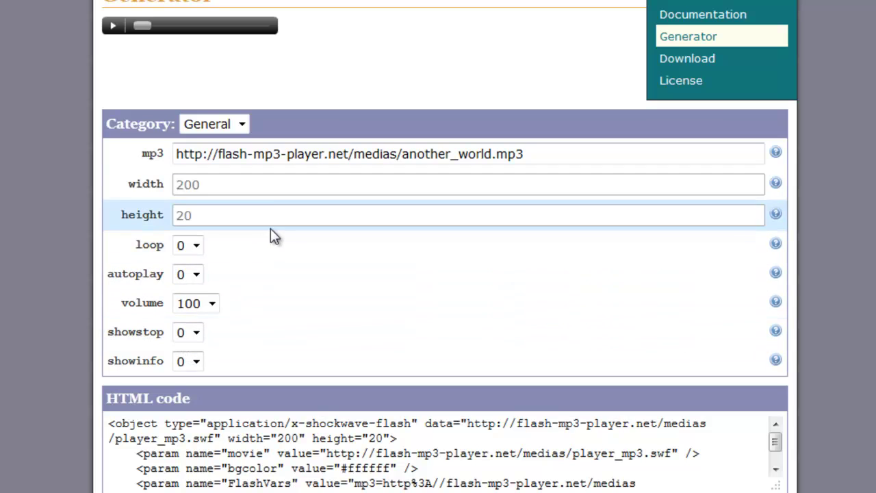
click(244, 125)
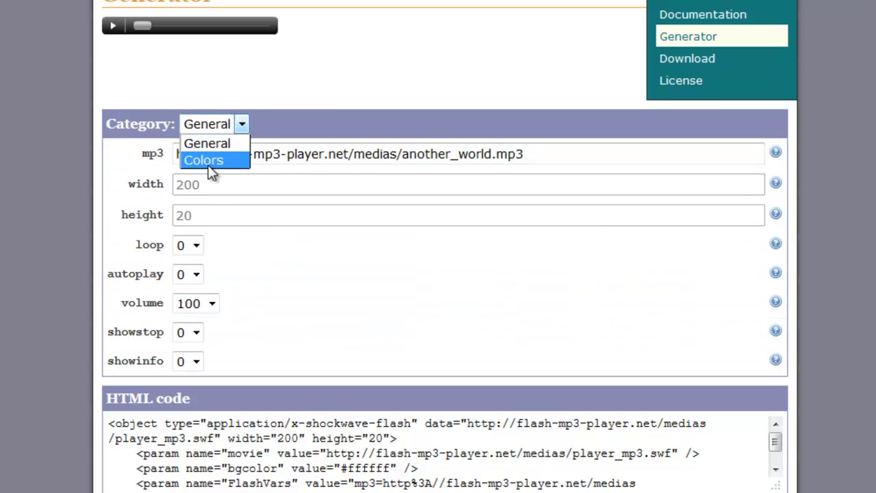
click(209, 162)
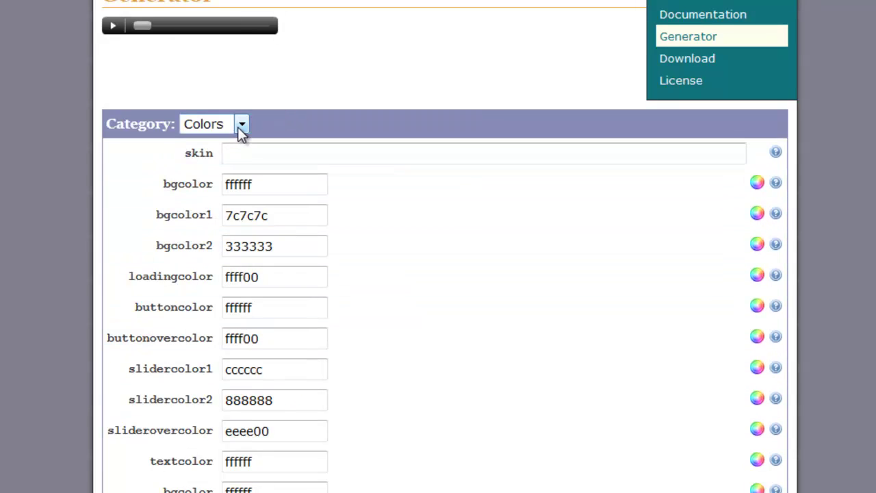
click(241, 126)
click(233, 142)
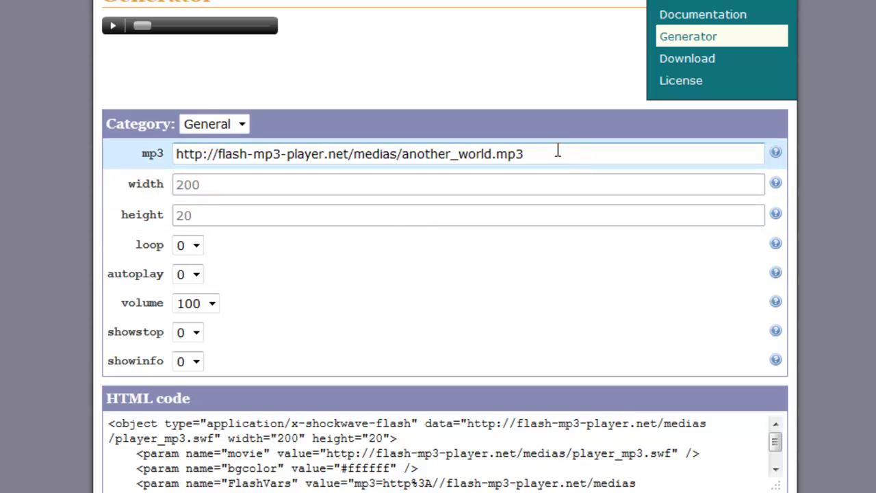
drag(560, 147, 176, 153)
drag(110, 155, 111, 162)
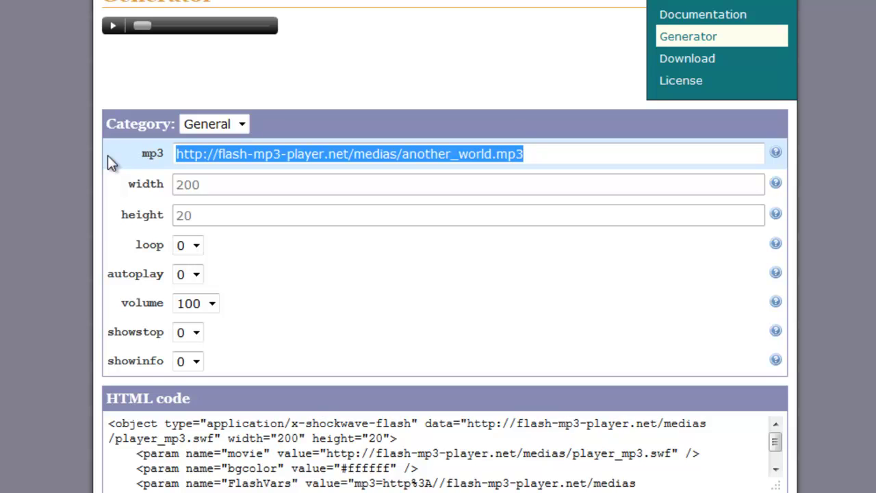
text(http)
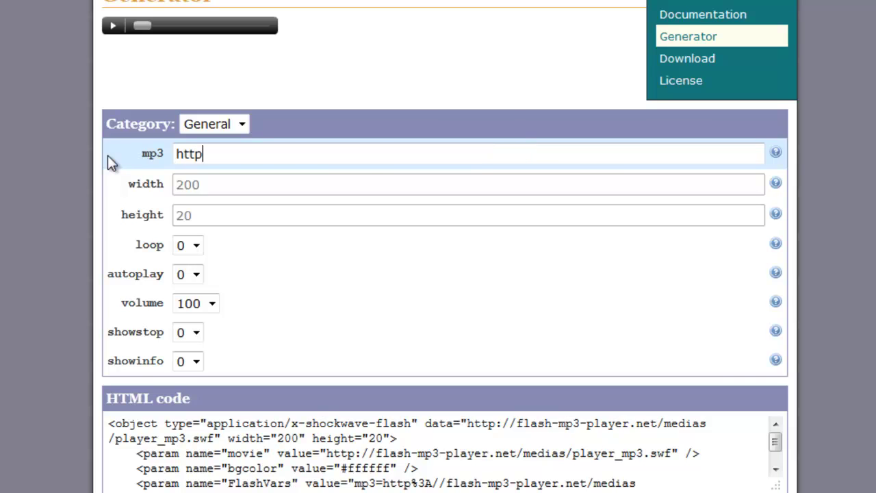
text(://www.s)
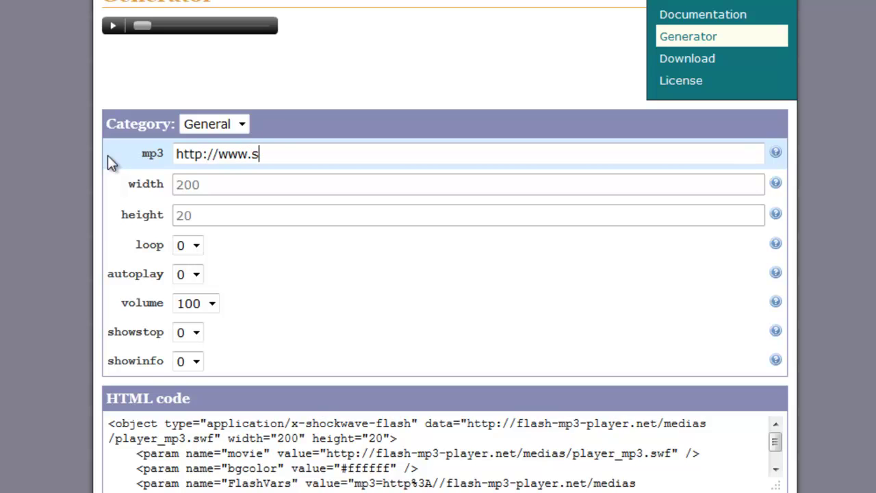
text(onicweb.com.a)
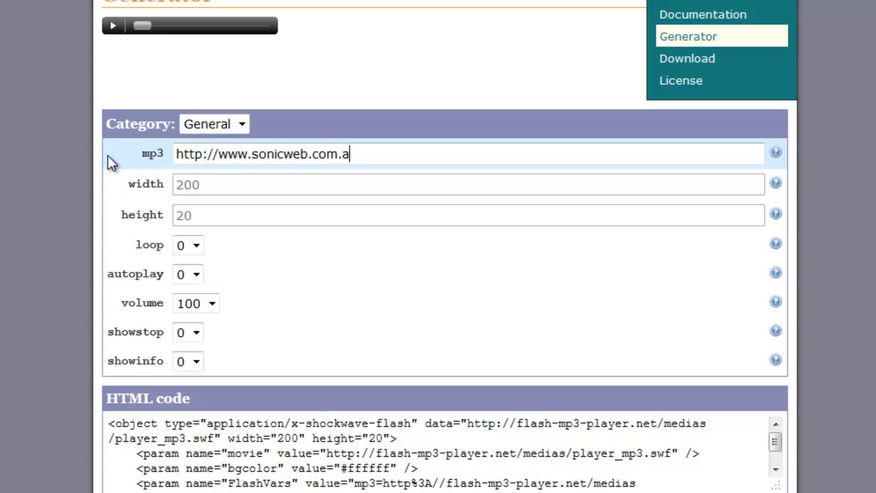
text(u/test/sample)
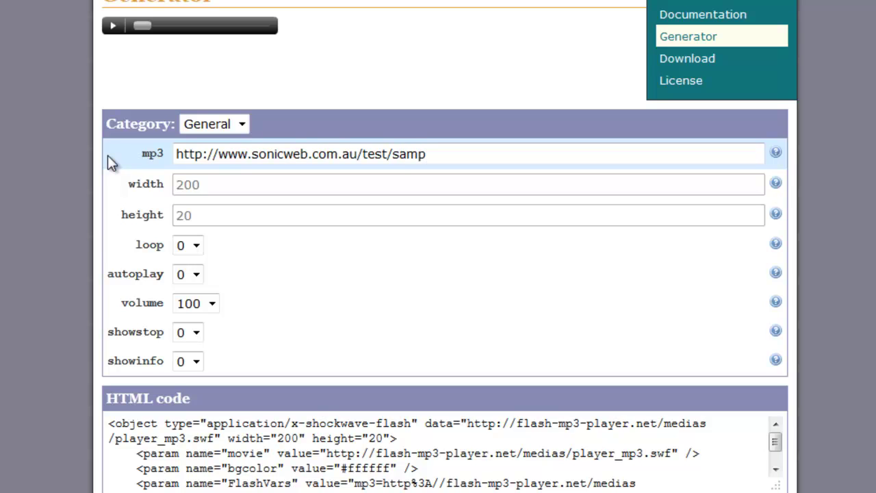
text(.mp3)
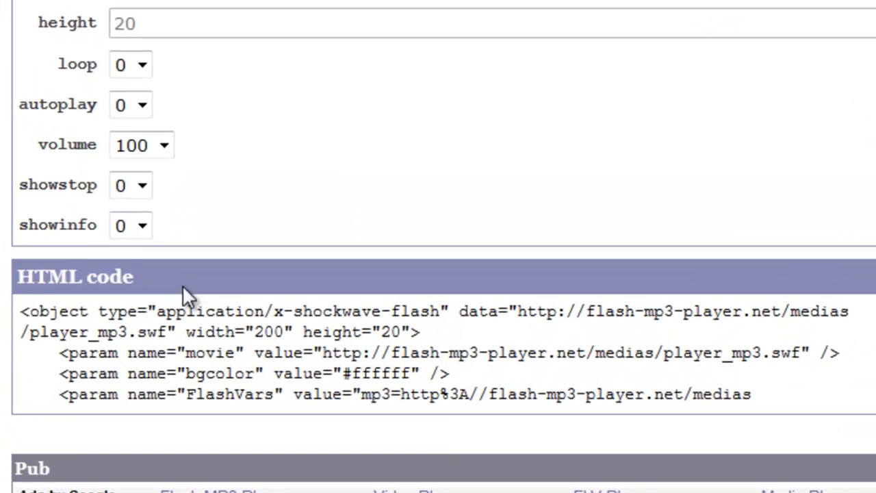
Select and copy the player's generated HTML embed code.
click(231, 334)
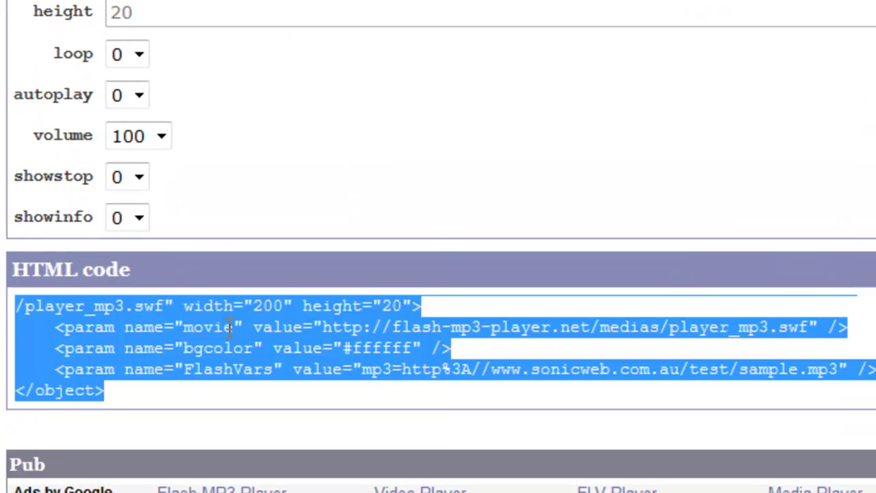
right_click(230, 330)
click(300, 116)
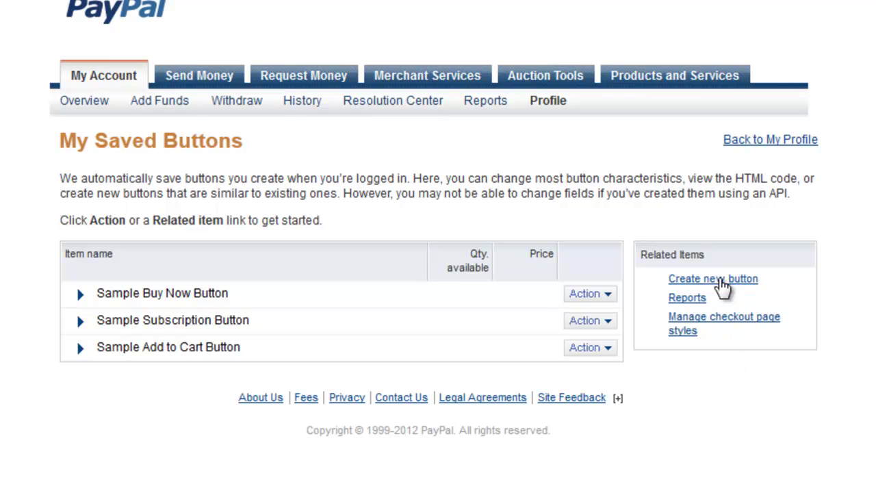
Create a new PayPal shopping cart button with item name 'Sample' and price 1.50.
click(719, 279)
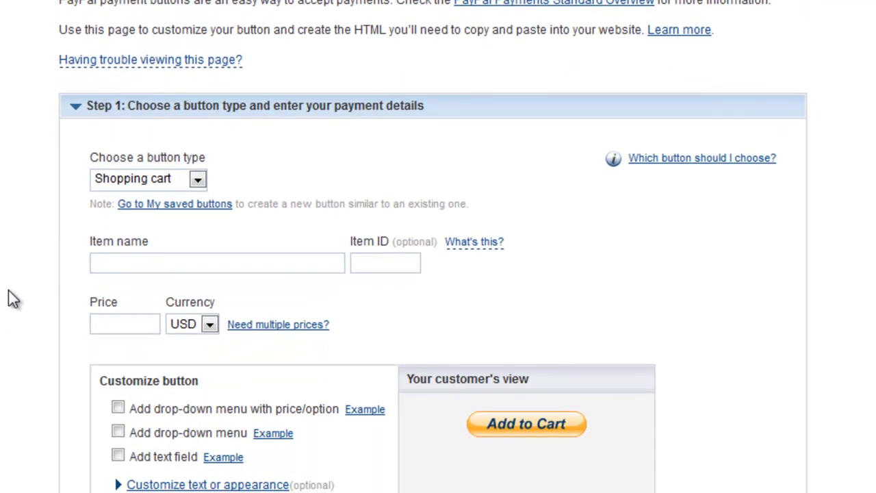
text(Sample)
click(106, 327)
text(1.50)
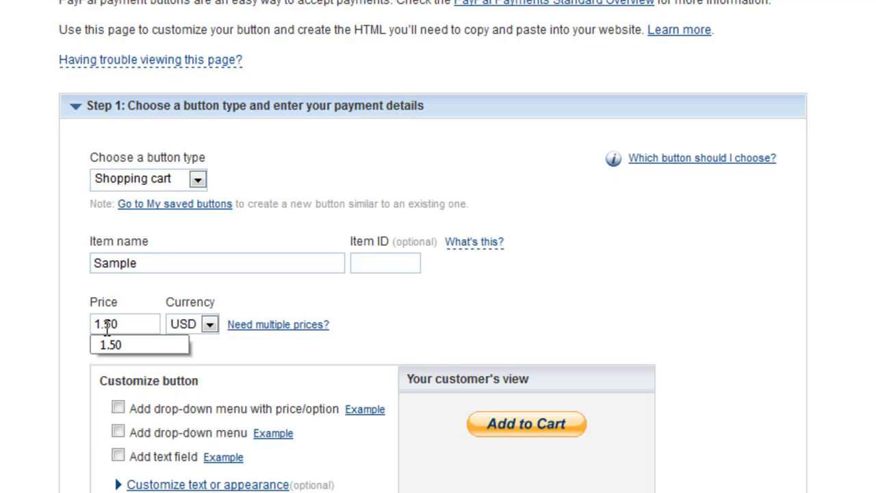
click(119, 484)
click(137, 233)
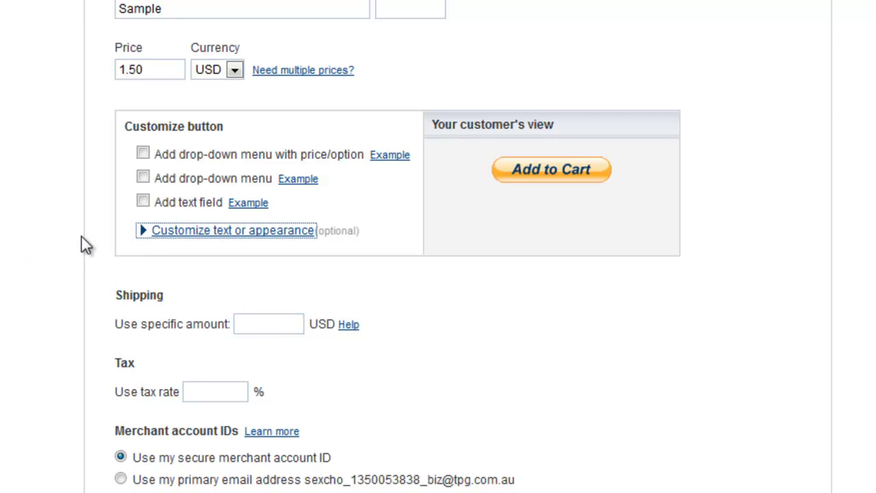
In the advanced checkout features, answer No to buyer special instructions and shipping address.
scroll(48, 232, down, 3)
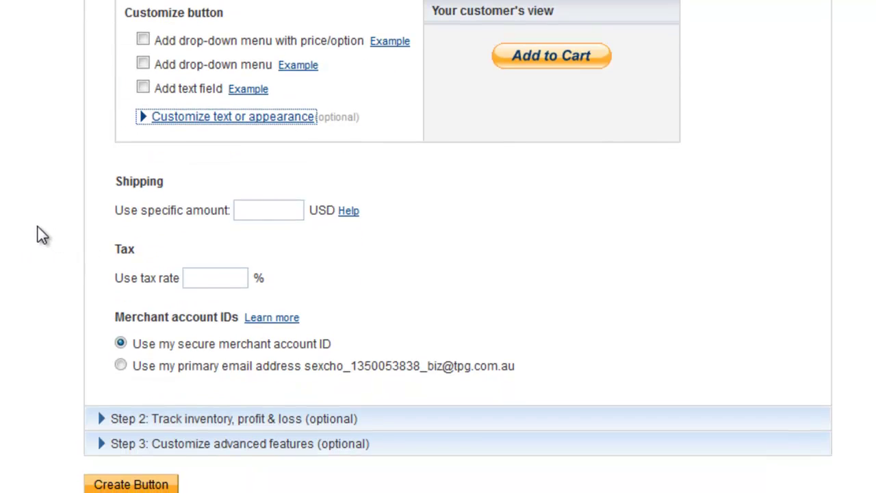
click(101, 331)
scroll(98, 336, down, 10)
scroll(97, 329, up, 2)
scroll(93, 314, up, 2)
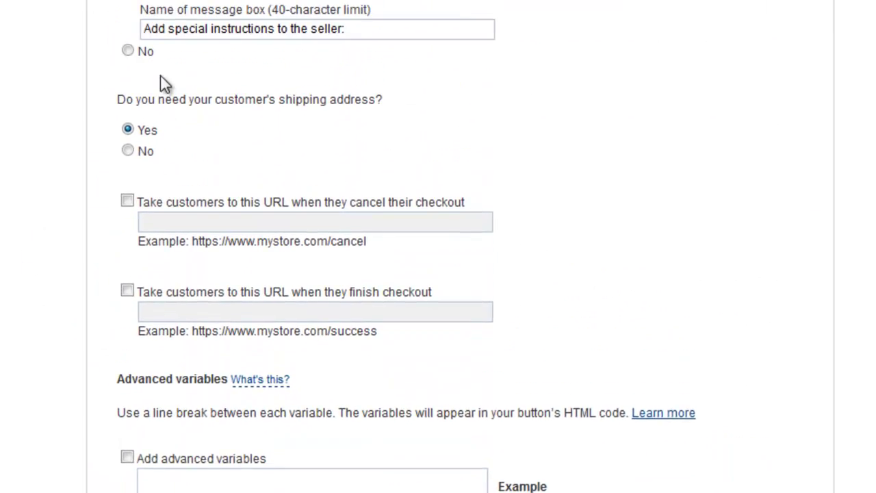
click(132, 127)
click(130, 218)
click(128, 360)
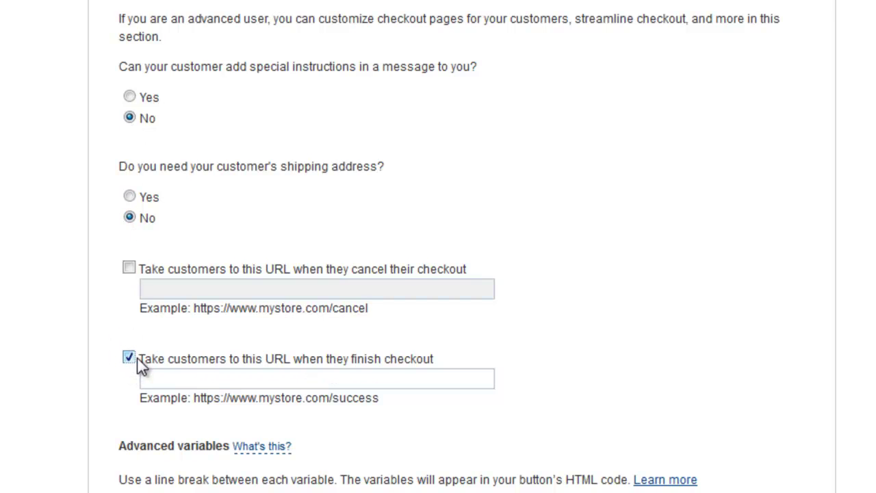
click(197, 379)
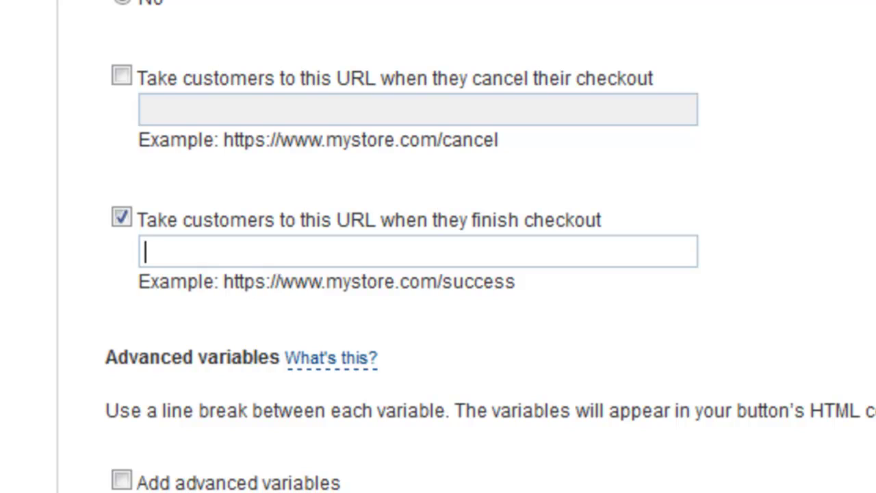
text(http://www)
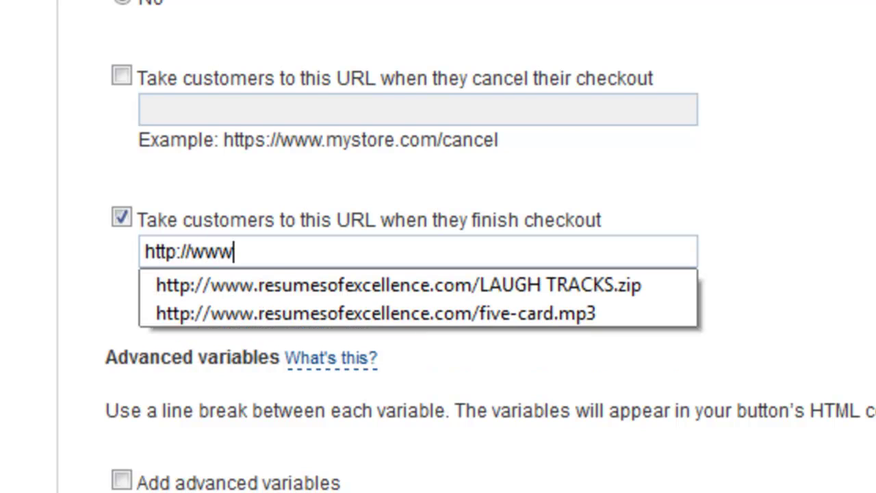
text(.sonicweb.co)
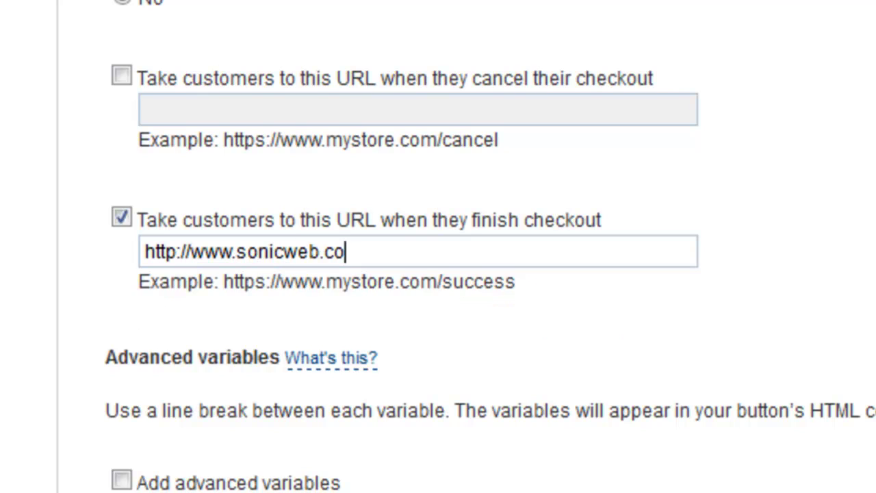
text(m.au/test/)
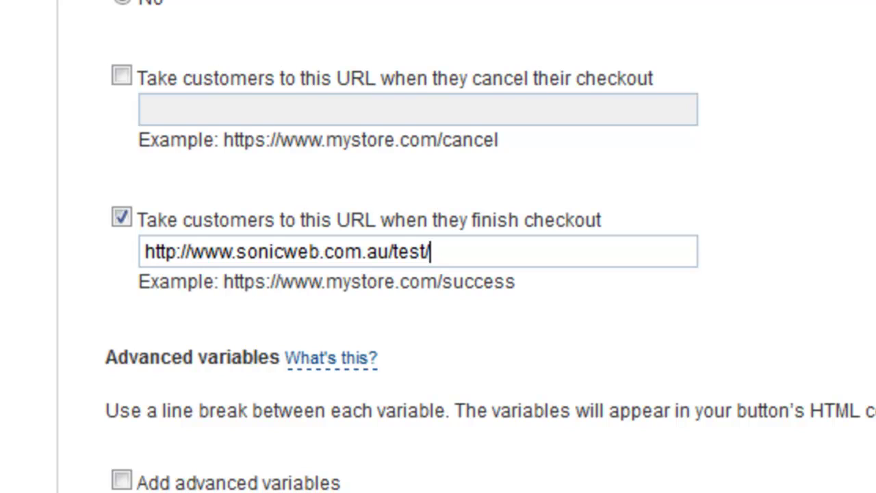
text(main.)
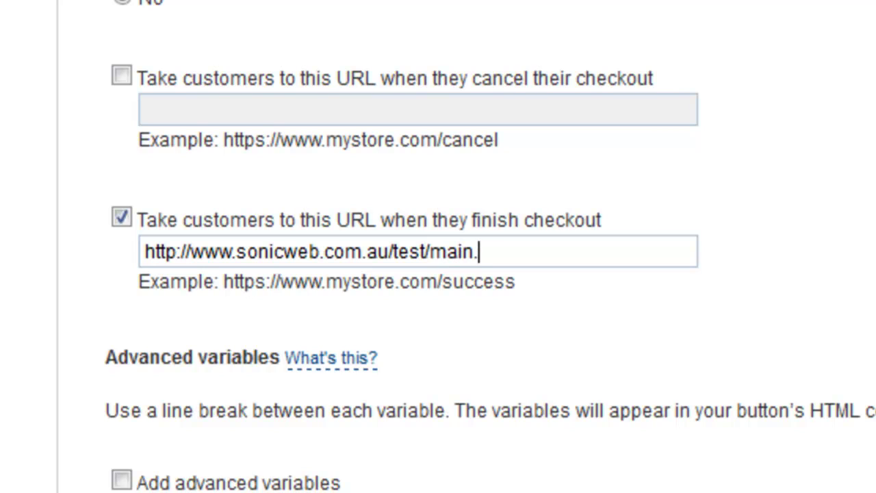
text(zip)
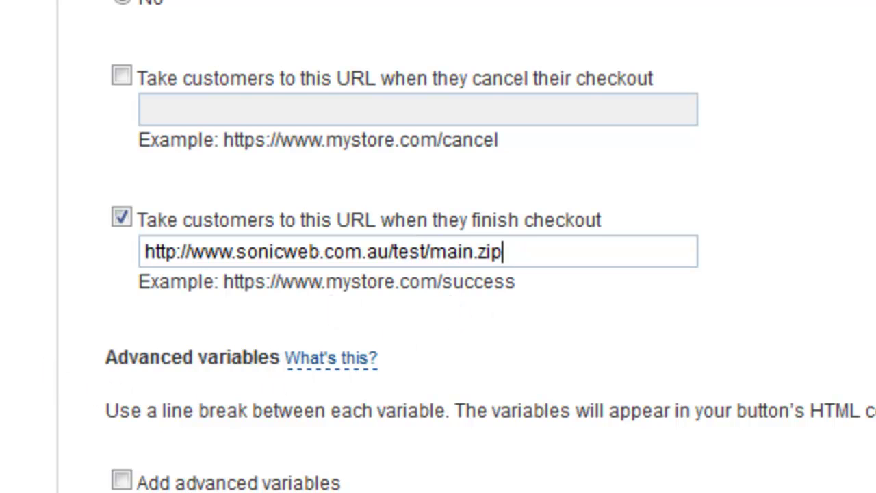
Create the Sample Add to Cart button, then select and copy all of its HTML code.
click(304, 456)
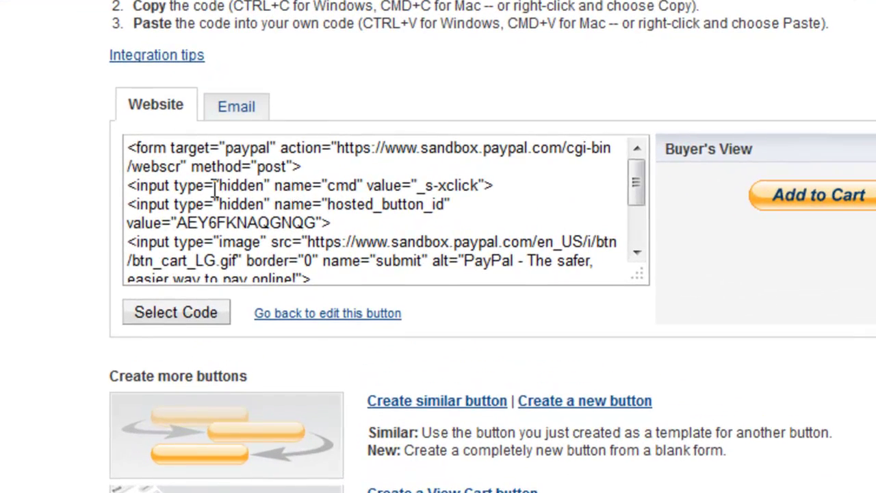
key(ctrl+a)
right_click(214, 187)
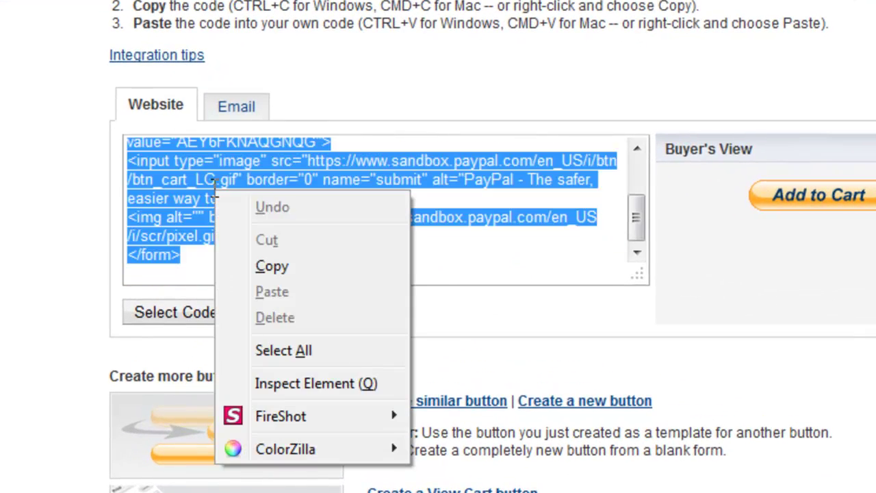
click(250, 267)
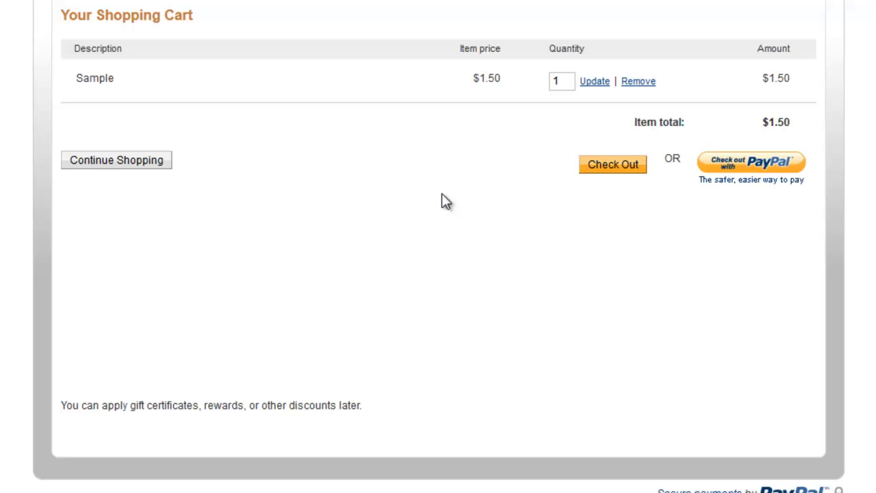
Check out the Sample order and log in with the pasted buyer test account email and password.
click(610, 169)
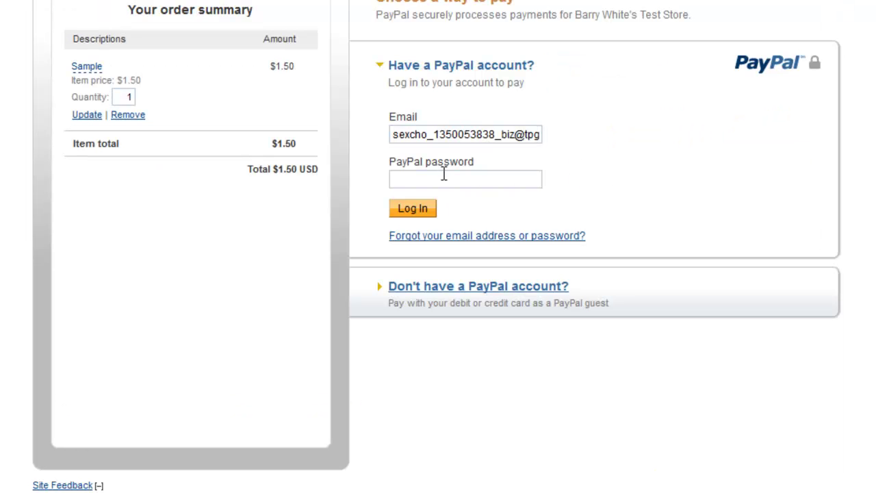
triple_click(465, 137)
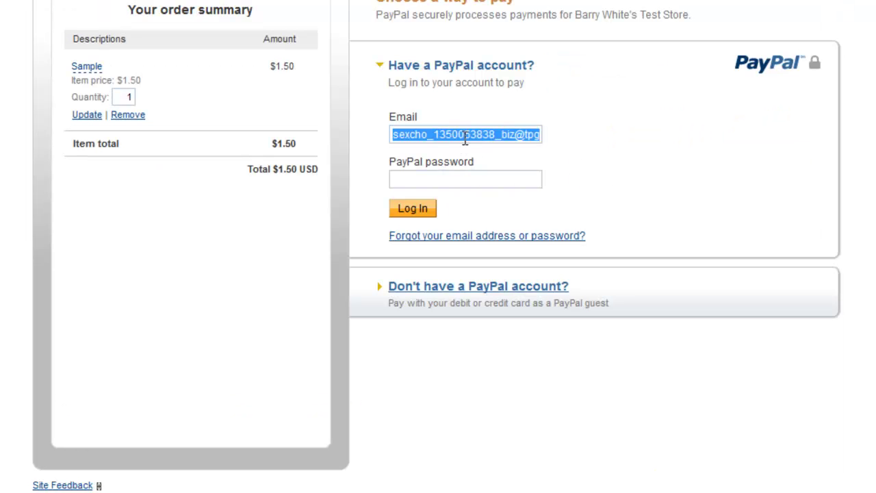
key(ctrl+v)
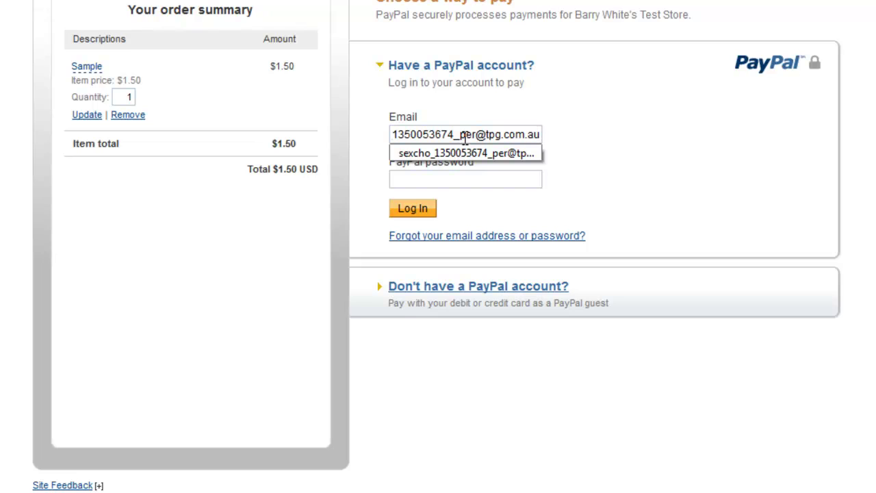
key(Tab)
text(••••••••••)
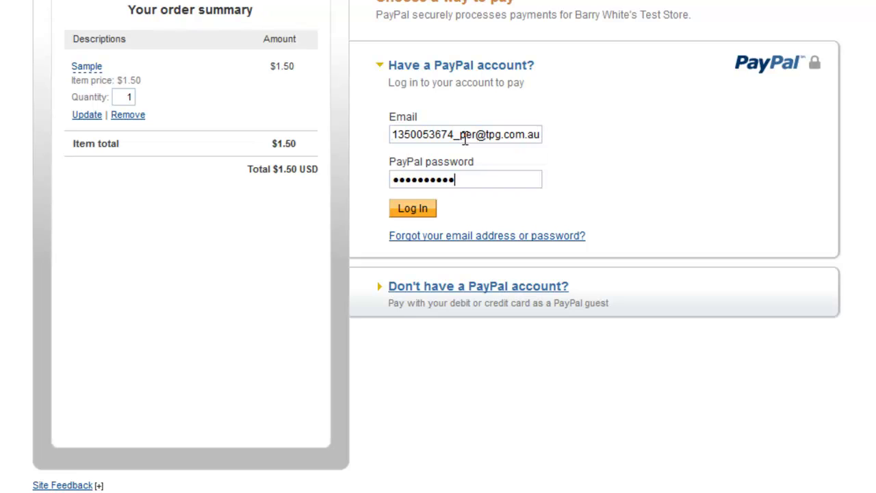
key(BackSpace)
key(BackSpace)
key(BackSpace)
key(BackSpace)
key(BackSpace)
key(BackSpace)
key(BackSpace)
key(BackSpace)
key(BackSpace)
key(BackSpace)
text(•••••••••••••)
key(Return)
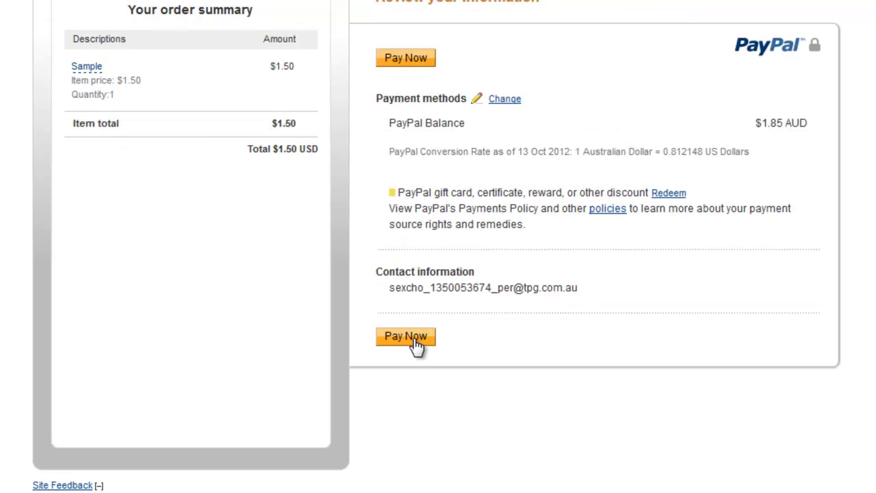
Confirm the $1.50 payment and sign in again with the buyer account email and password.
click(415, 339)
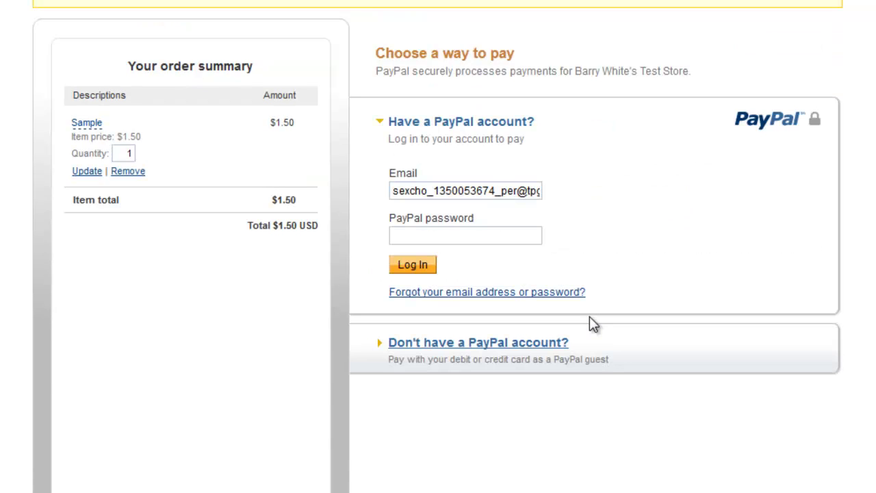
click(428, 192)
key(ctrl+a)
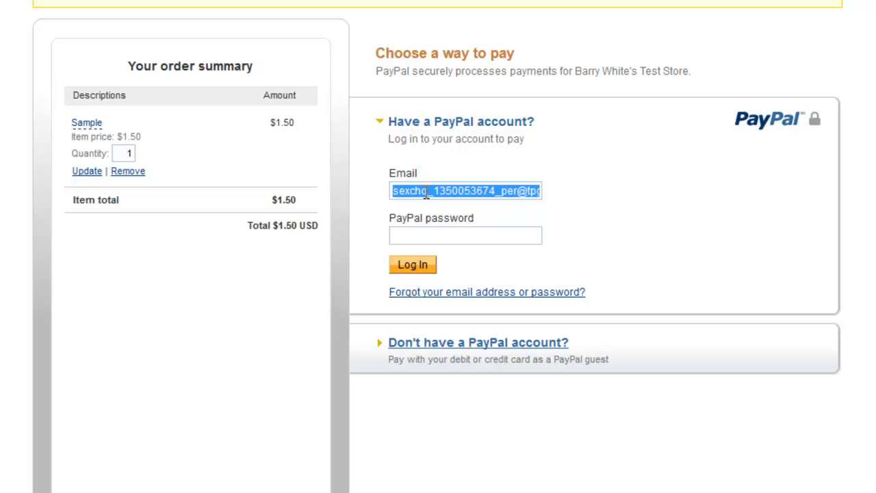
key(ctrl+v)
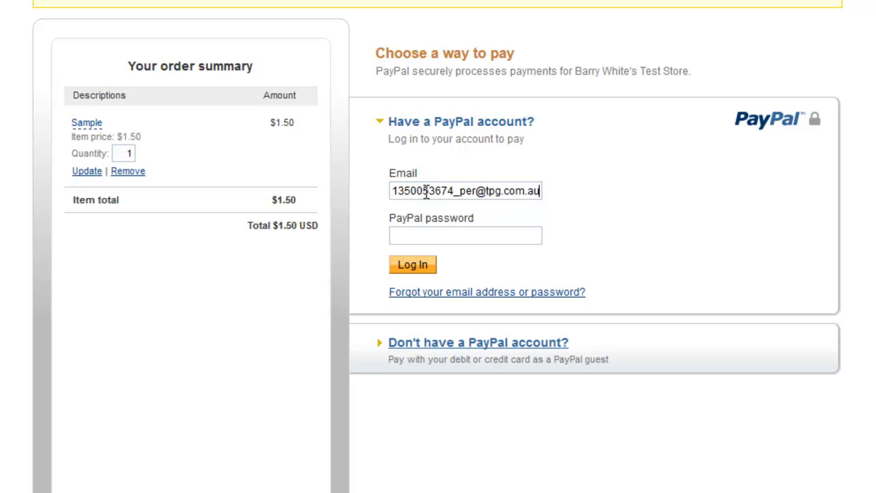
click(478, 237)
text(••••••••••••••)
key(Return)
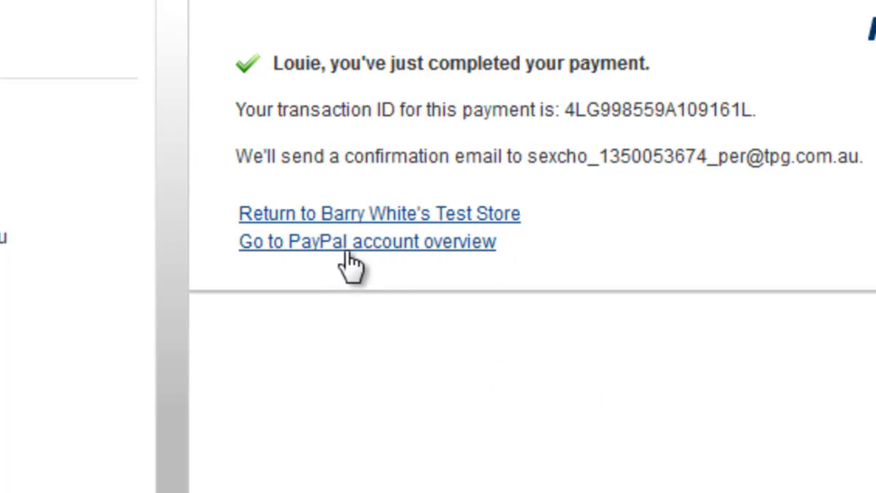
Follow the link back to the test store to start the main.zip download.
click(425, 215)
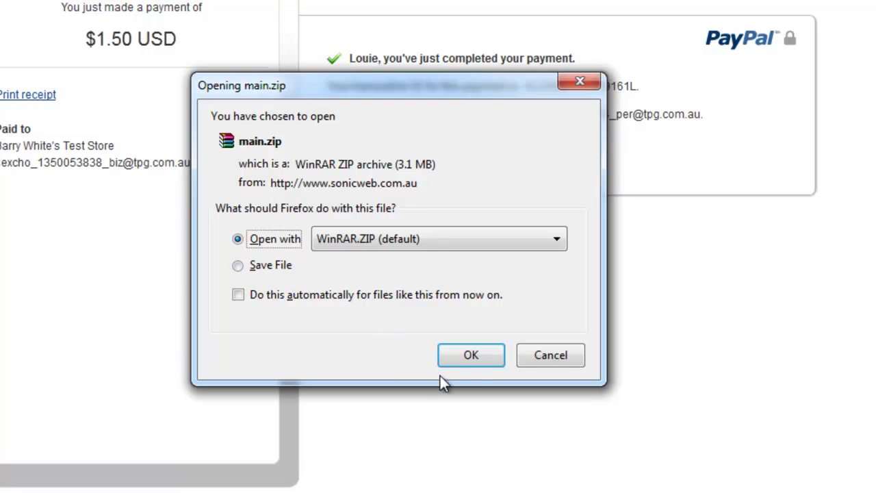
Open the downloaded main.zip in WinRAR and close the licence purchase reminder.
click(470, 355)
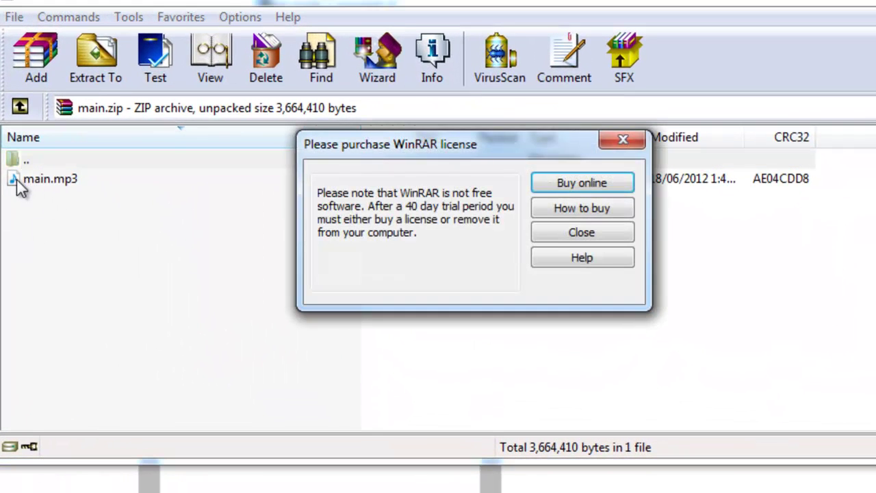
click(542, 231)
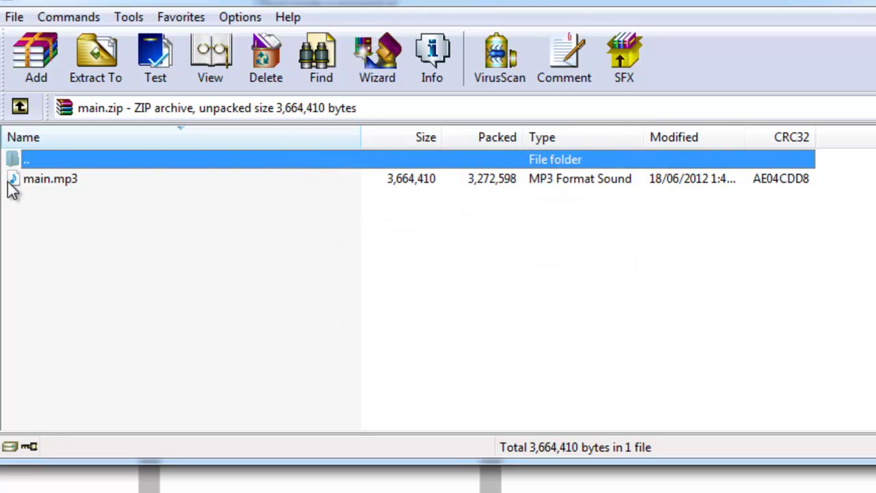